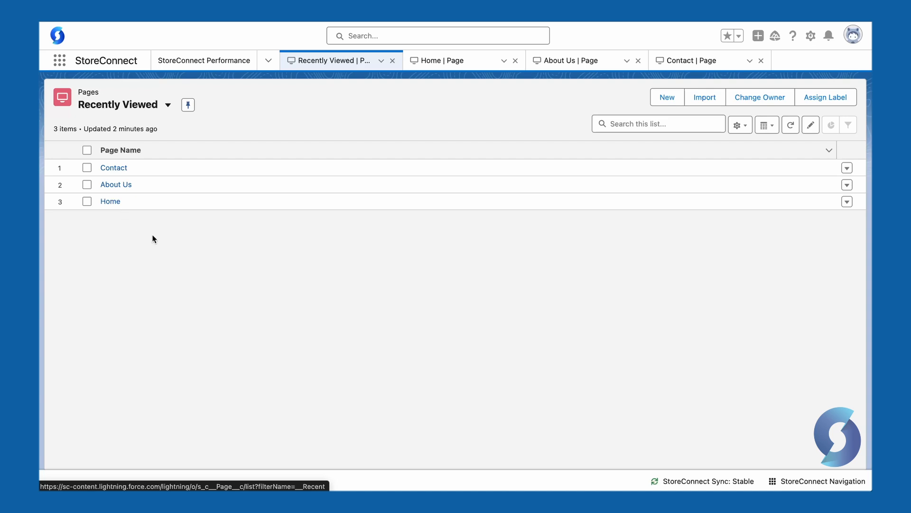
- Open the list of all menus from the StoreConnect configuration navigation
click(793, 480)
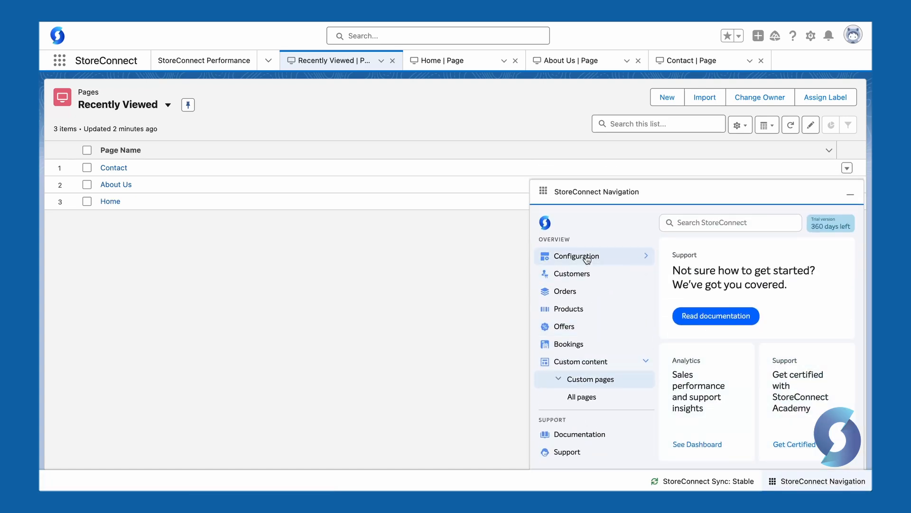
click(587, 259)
scroll(588, 297, down, 3)
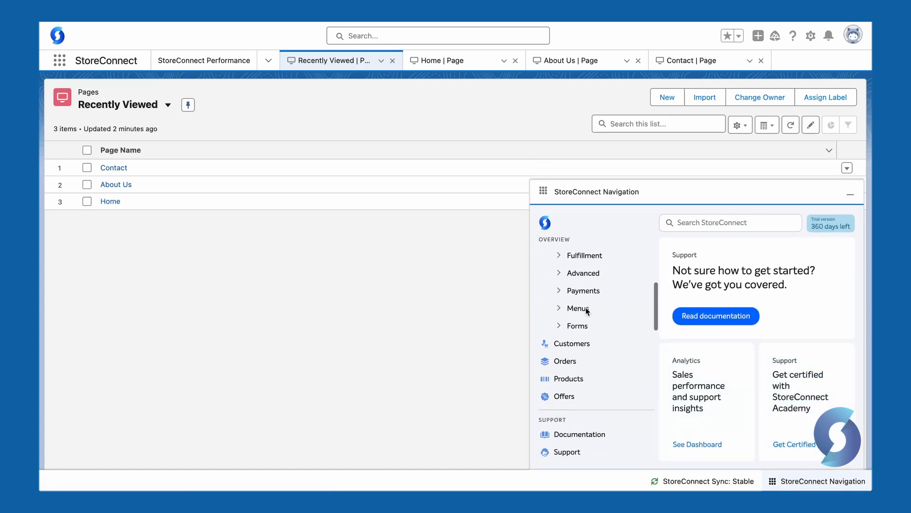
click(585, 311)
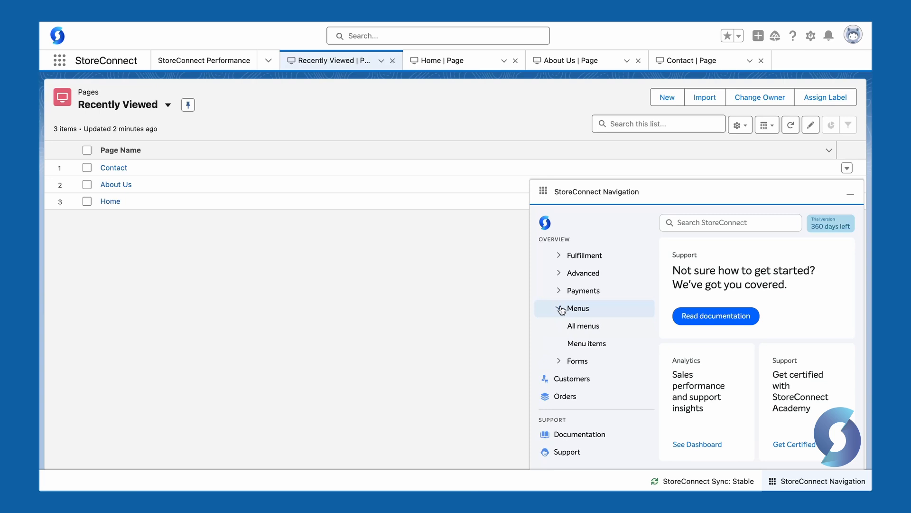
click(576, 328)
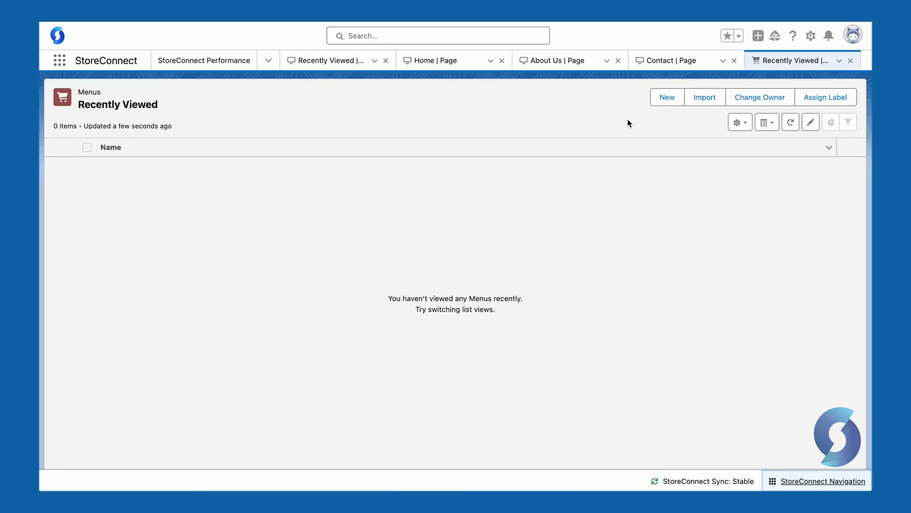
- Create and save a menu named Main Menu with identifier main-menu for the Steve's Emporium store
click(666, 98)
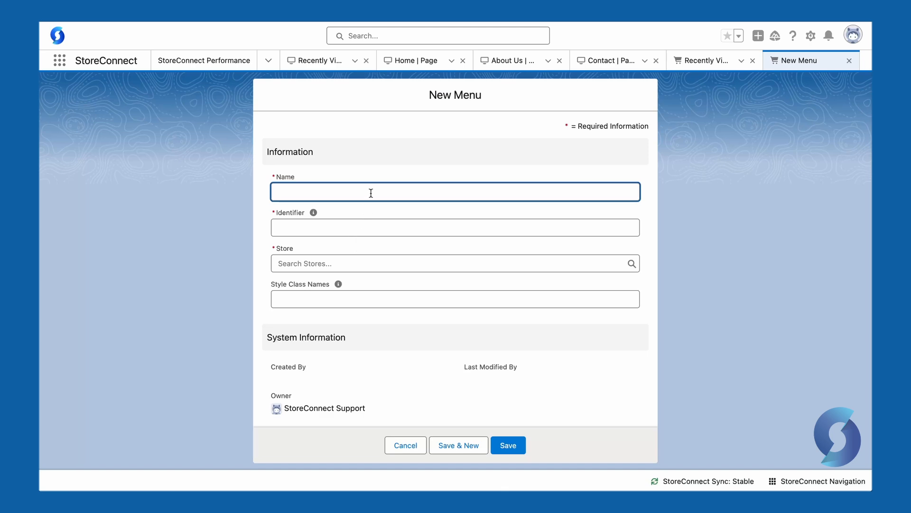
text(Main Menu)
click(338, 226)
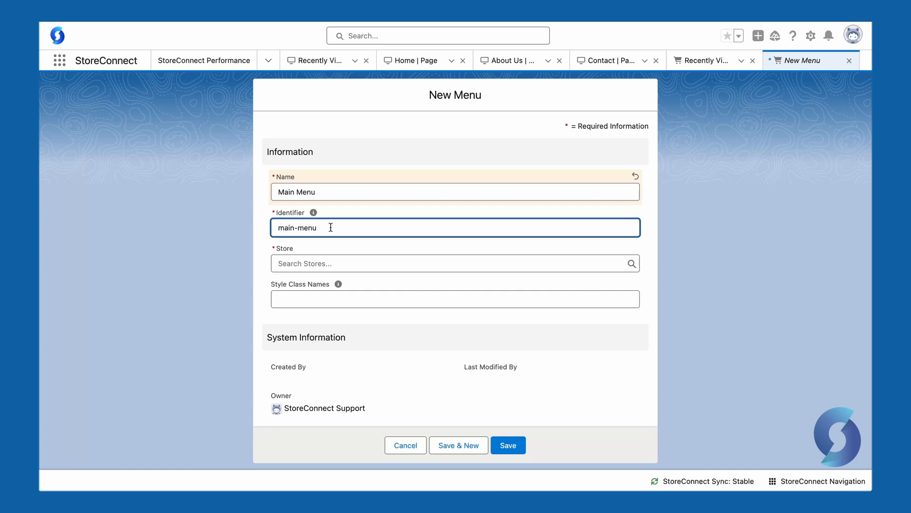
click(341, 260)
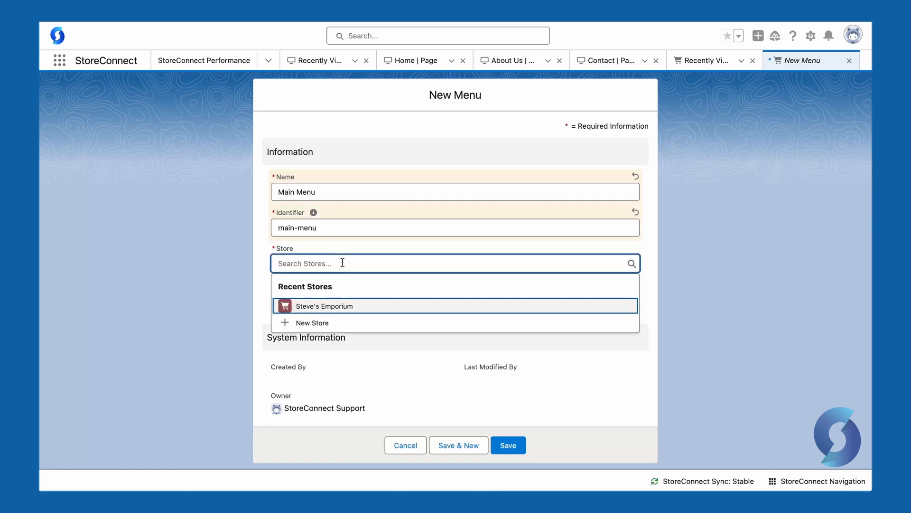
click(340, 304)
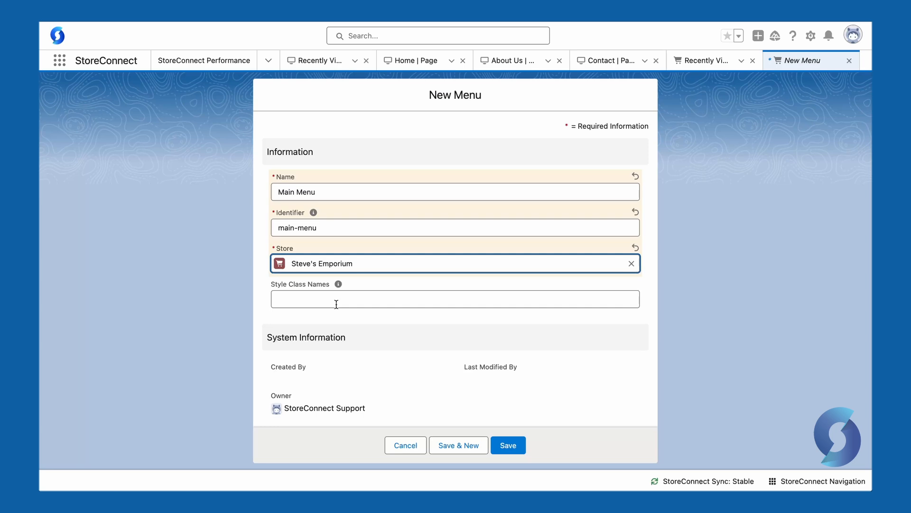
click(508, 443)
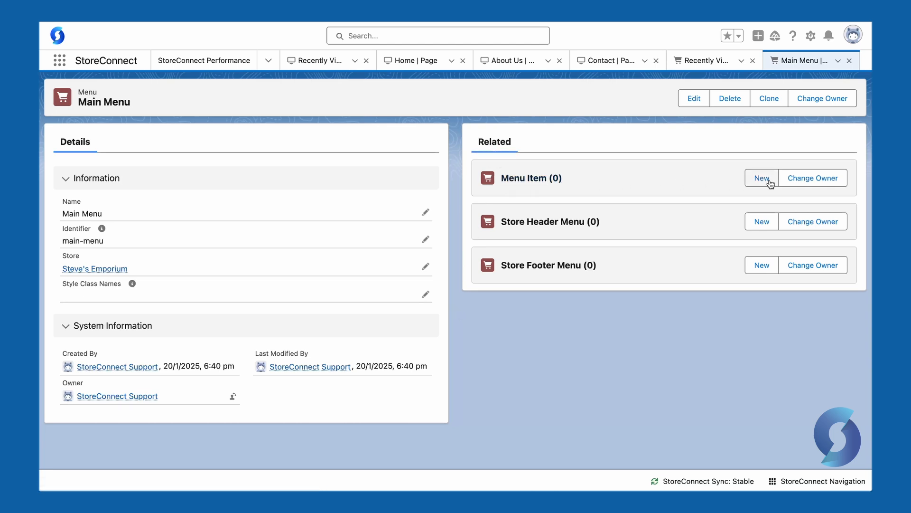
- Start a menu item in Main Menu with name and display name Shop, identifier shop-menu and position 10
click(754, 179)
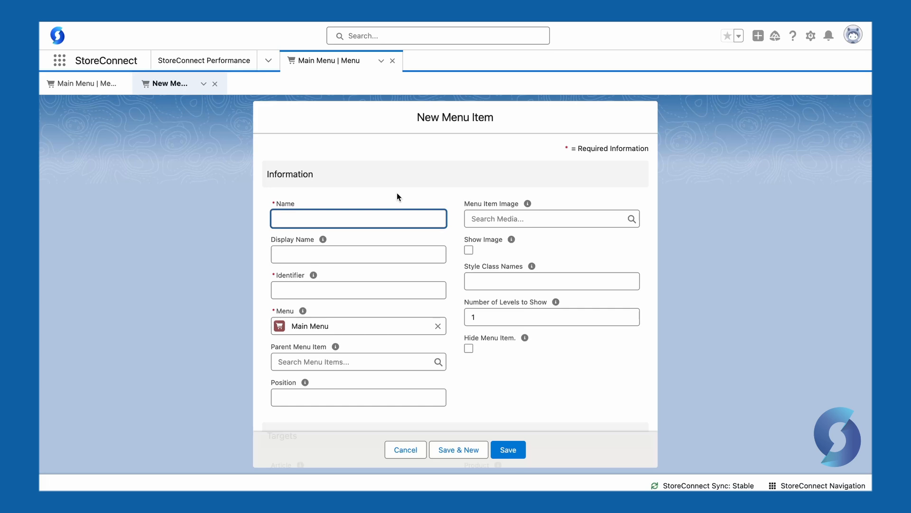
text(Shop)
click(397, 255)
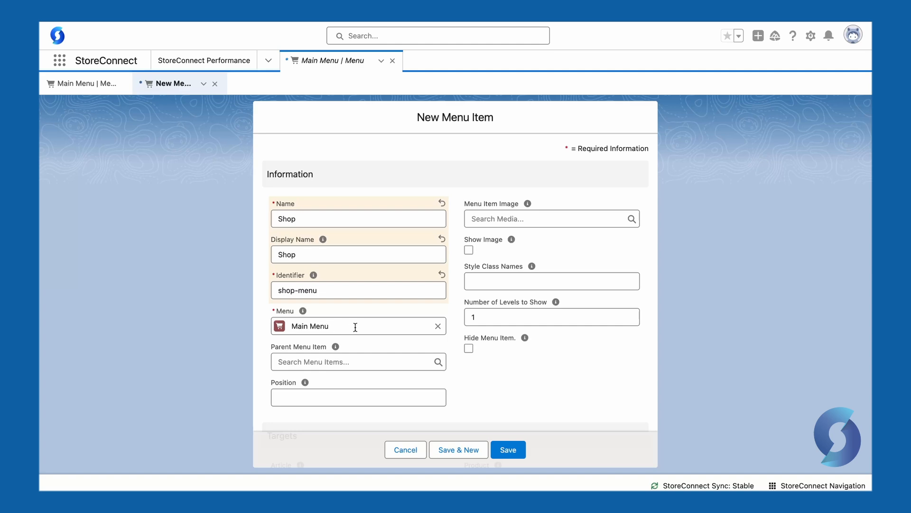
click(359, 397)
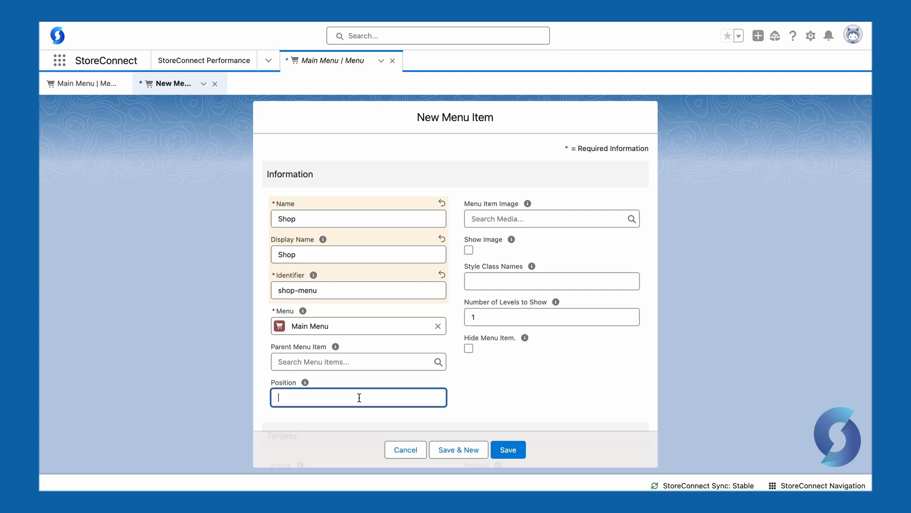
text(10)
- Set the Shop item's target to the All Products product category, then save it and start another menu item
scroll(472, 395, down, 5)
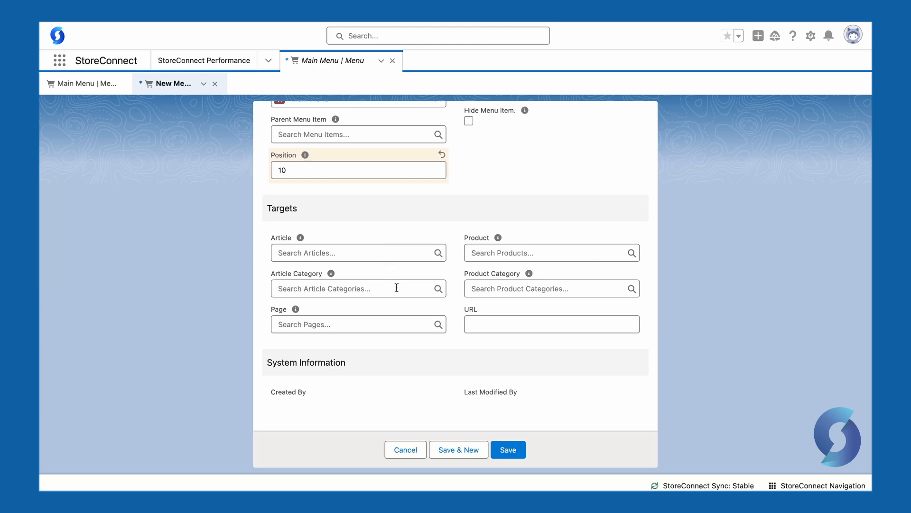
click(589, 287)
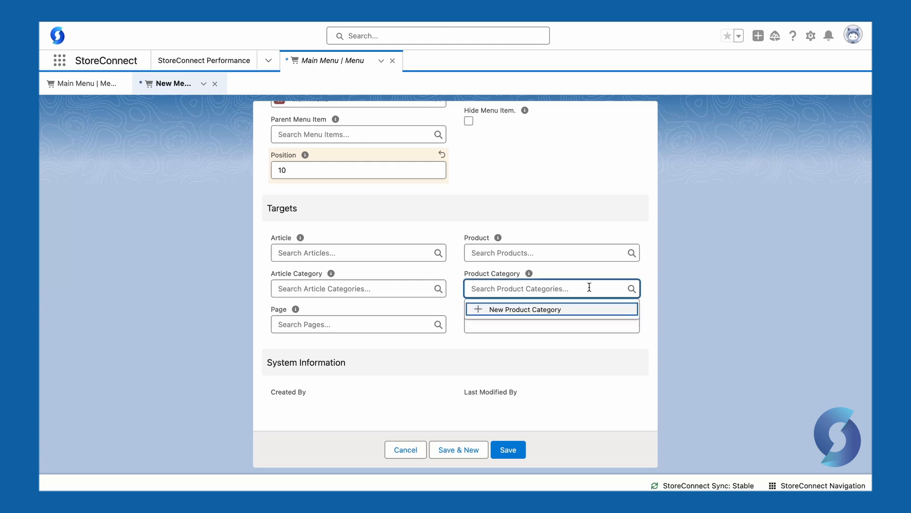
text(all)
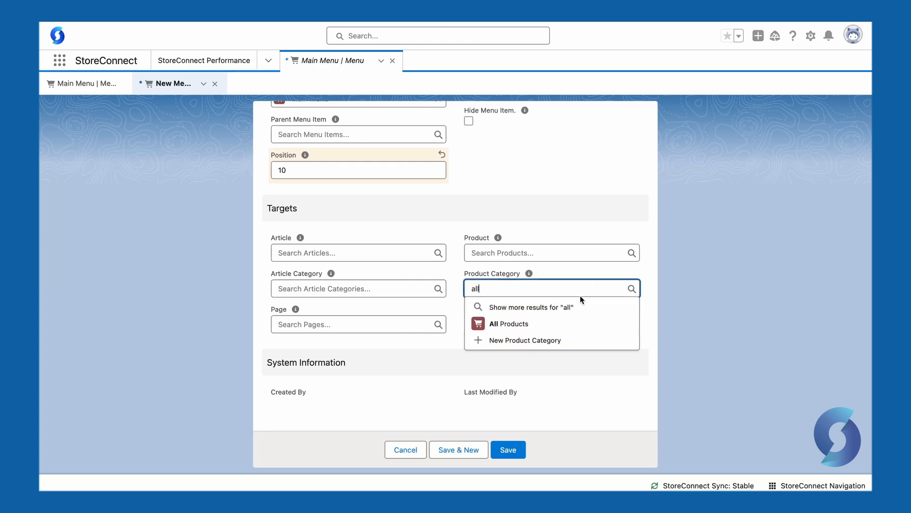
click(543, 325)
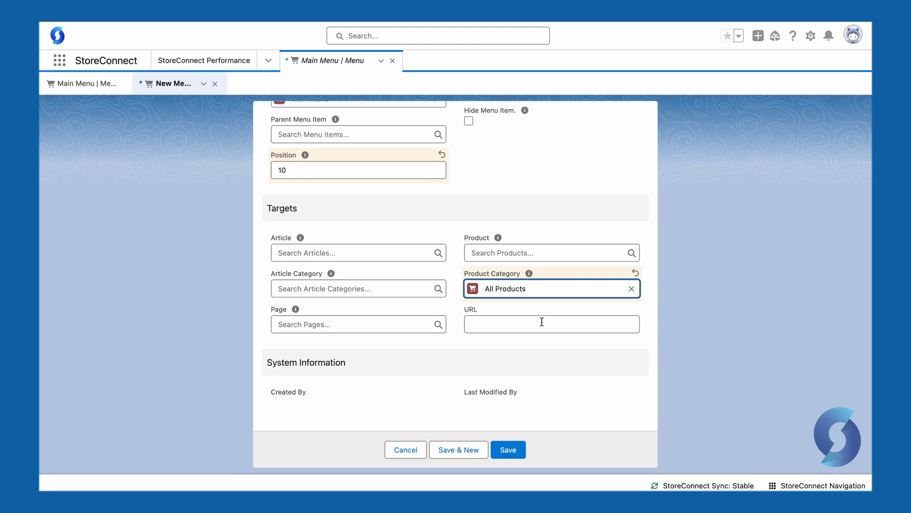
click(535, 314)
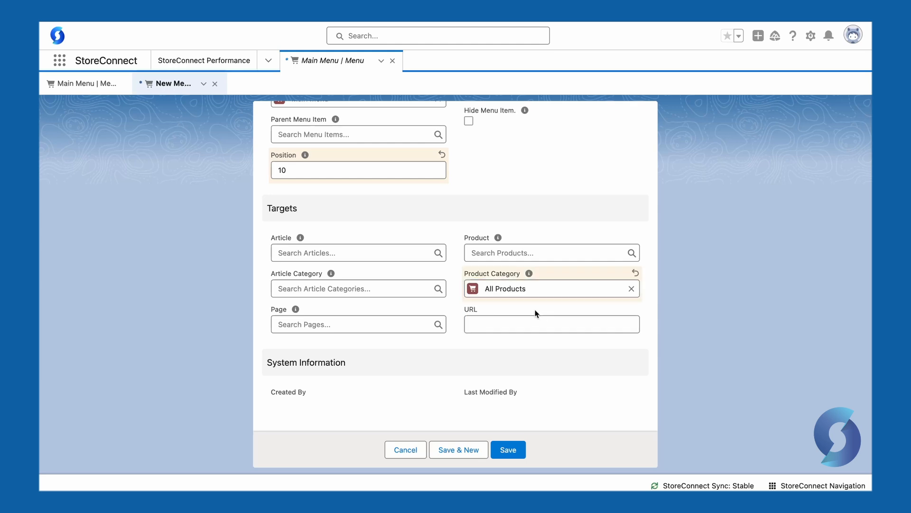
click(458, 456)
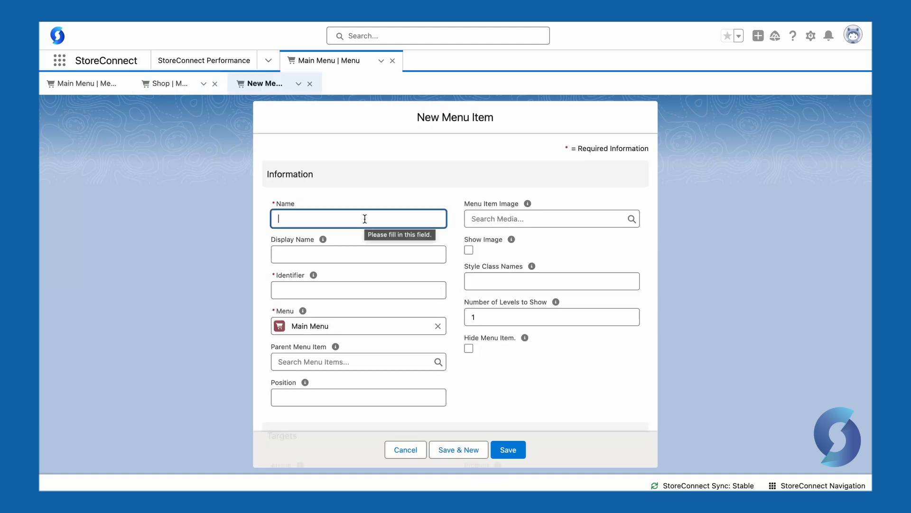
- Name the new menu item About Us, with identifier about-us-menu and position 20
text(About Us)
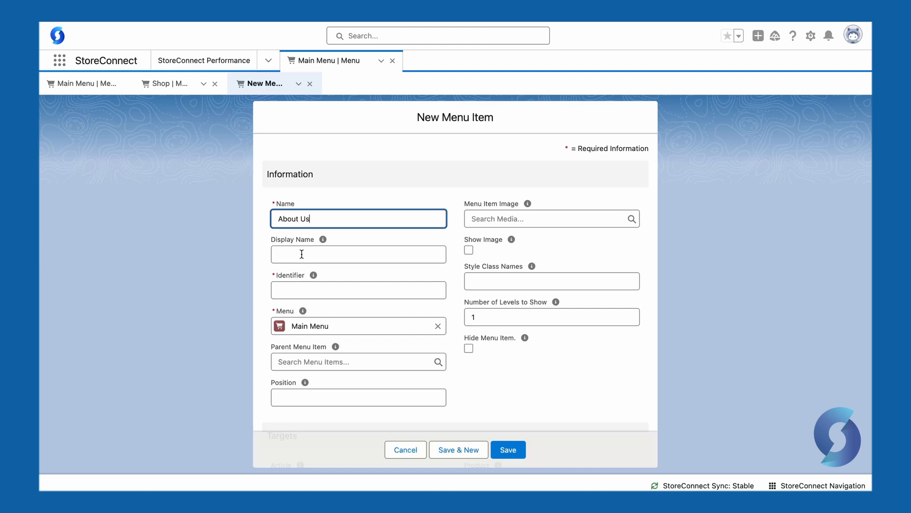
click(367, 397)
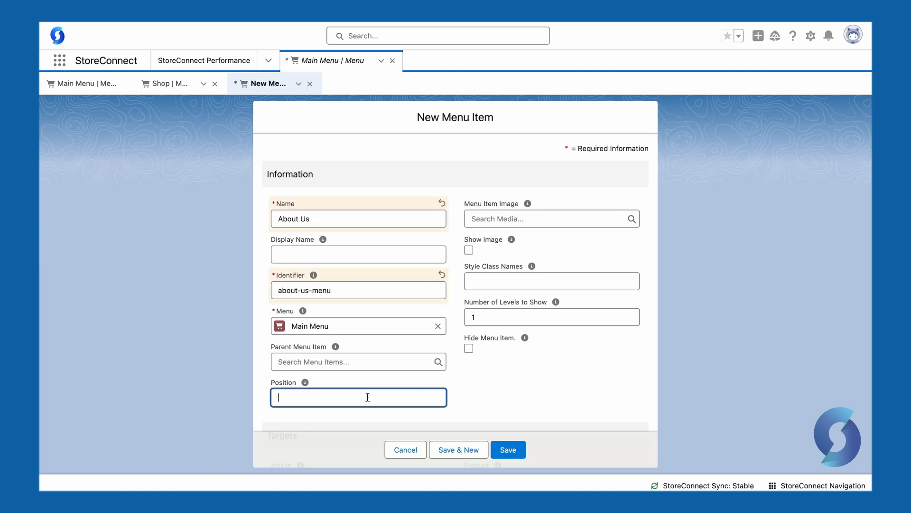
text(20)
click(477, 395)
- Target the About Us item at the About Us page, then save it and start another menu item
scroll(476, 395, down, 5)
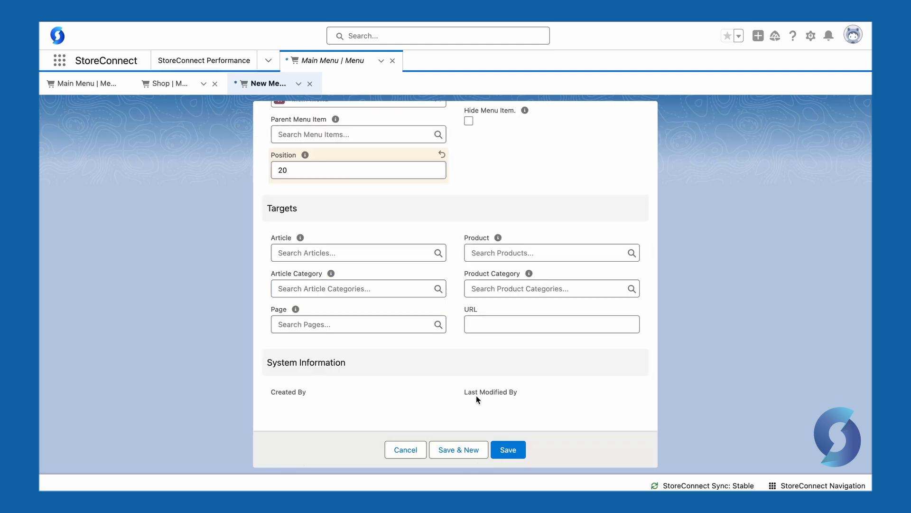
click(357, 324)
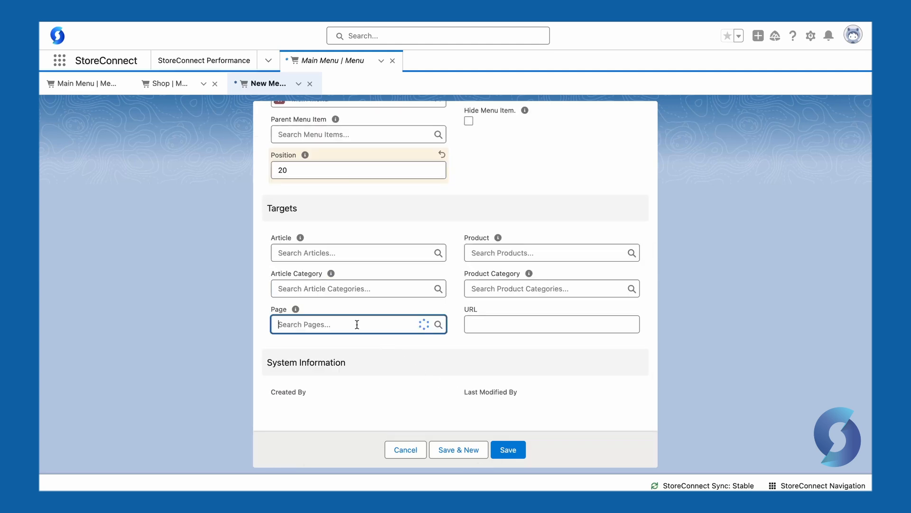
click(310, 252)
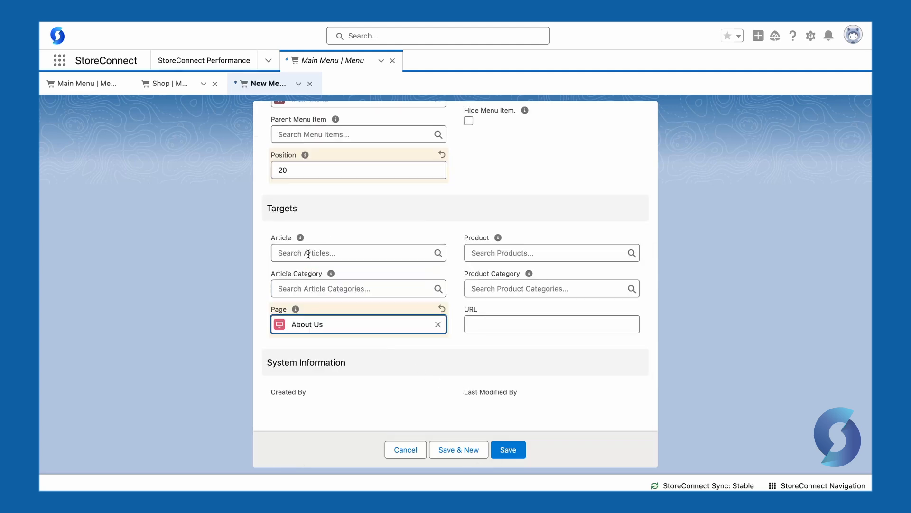
click(419, 399)
click(459, 449)
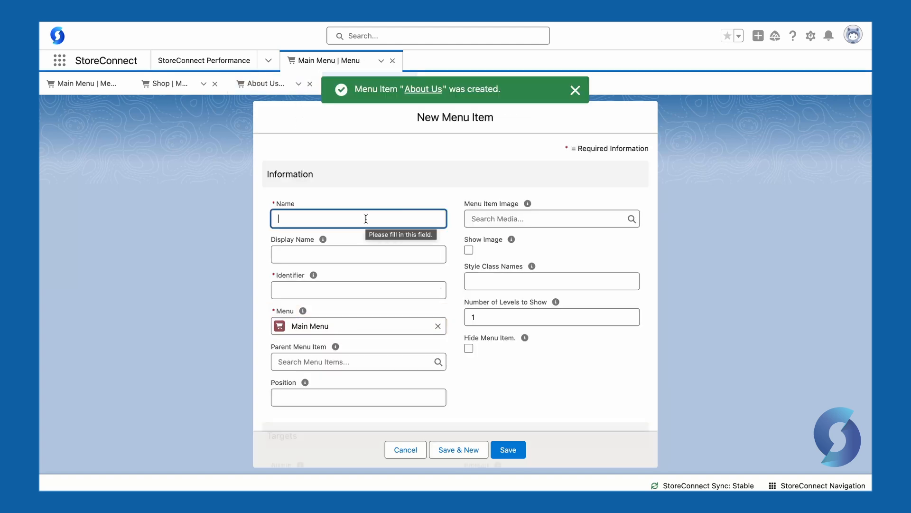
- Fill in a menu item named Contact with position 30 and the Contact page as target, and save it
text(Contact)
click(389, 397)
text(30)
scroll(380, 342, down, 5)
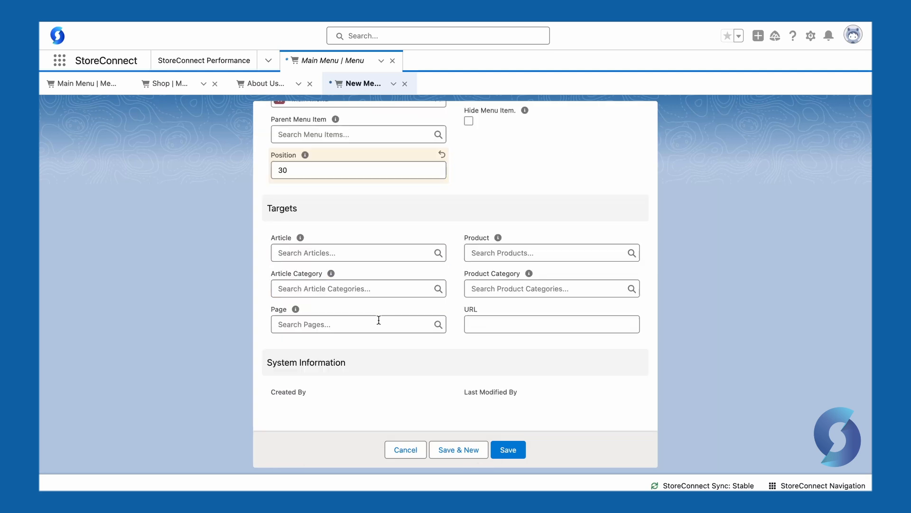
click(379, 324)
click(313, 287)
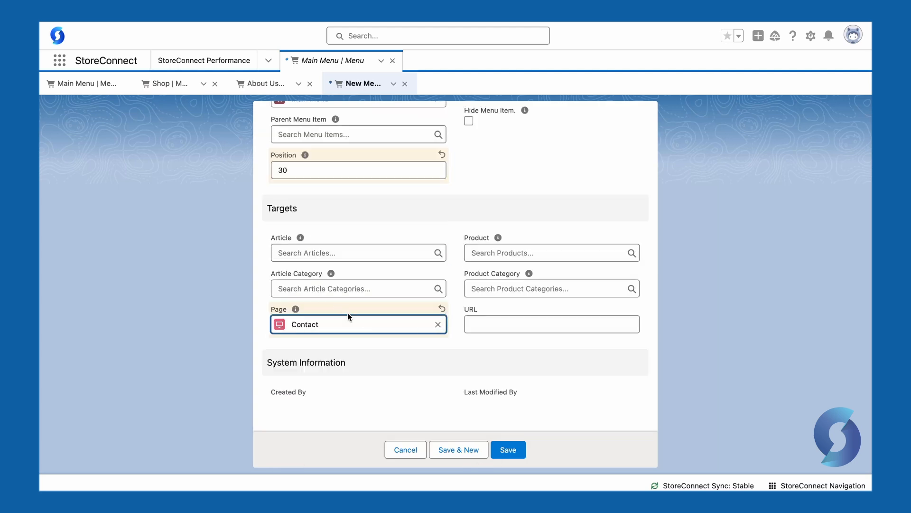
click(504, 444)
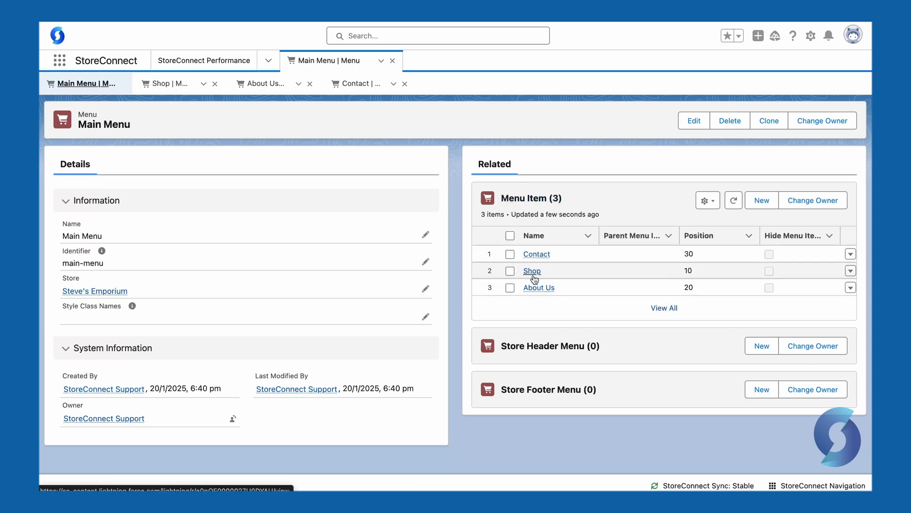
- Open the list of all stores from the StoreConnect configuration navigation
mouse_move(536, 292)
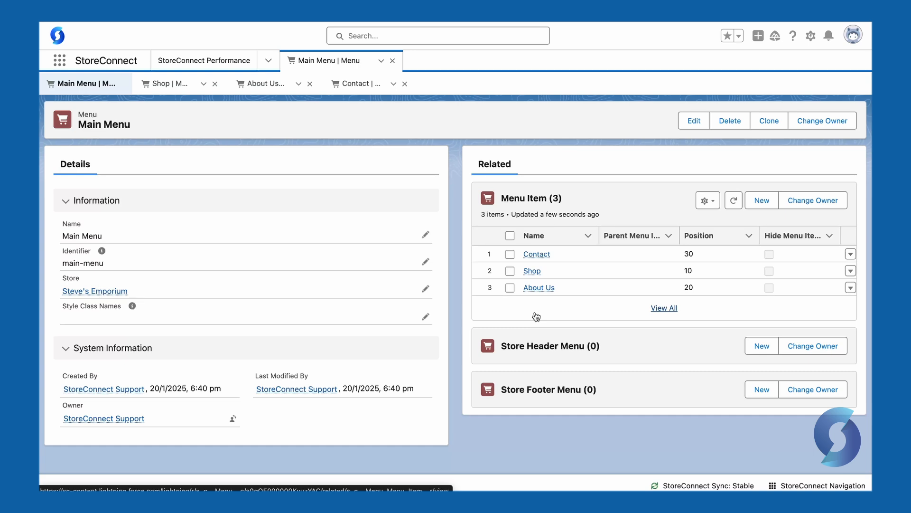
click(818, 485)
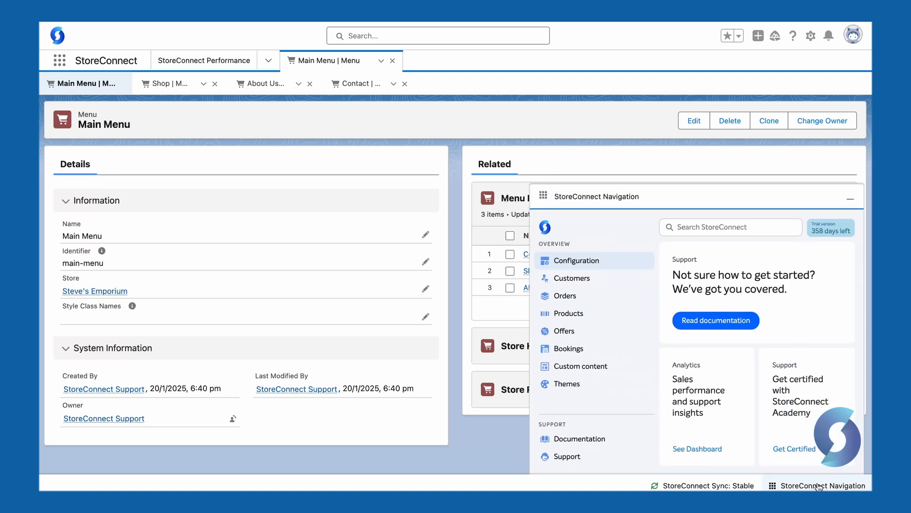
click(595, 264)
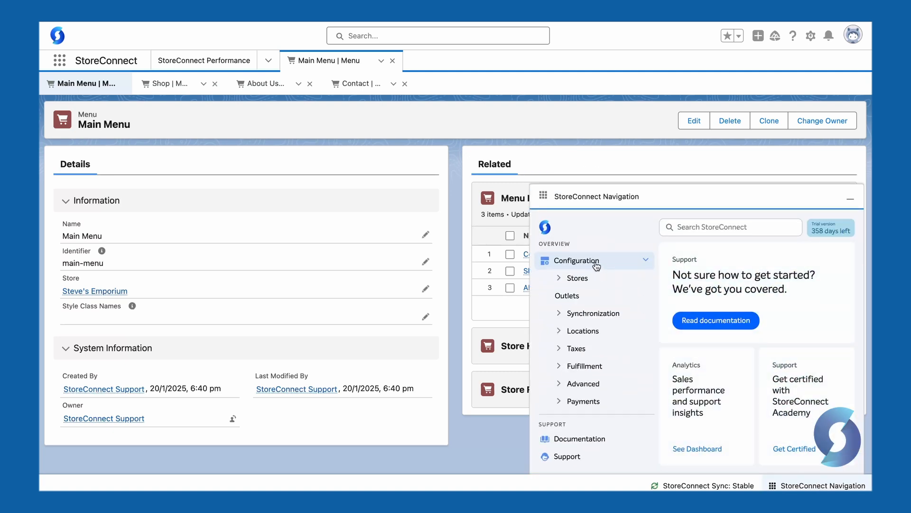
click(578, 278)
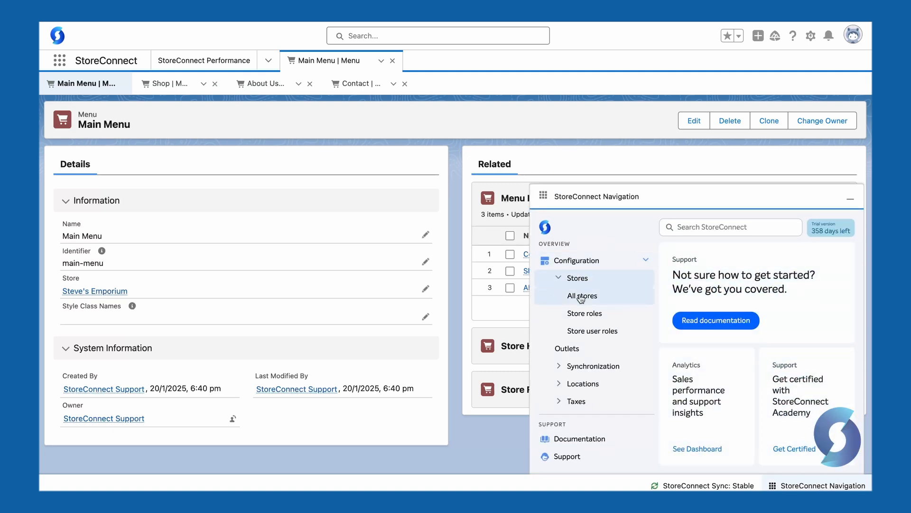
click(581, 297)
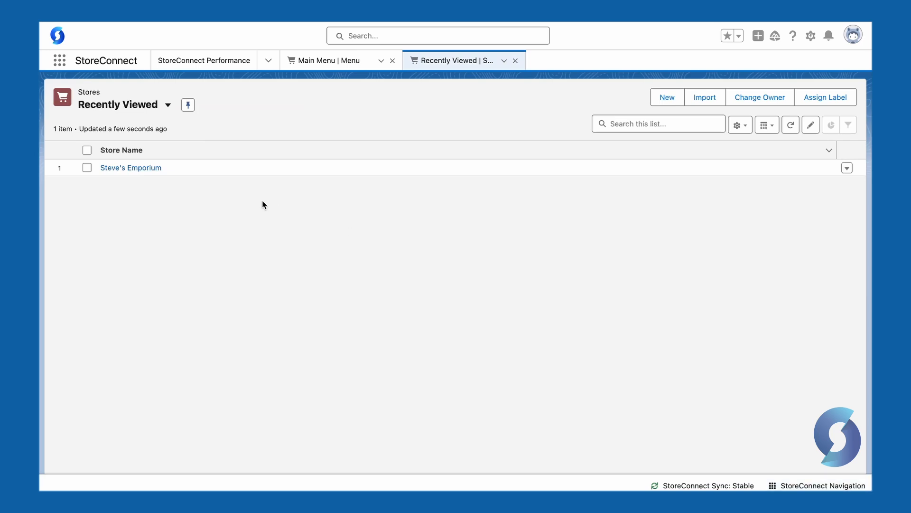
- Open the Steve's Emporium store record and show its CMS content settings
click(153, 167)
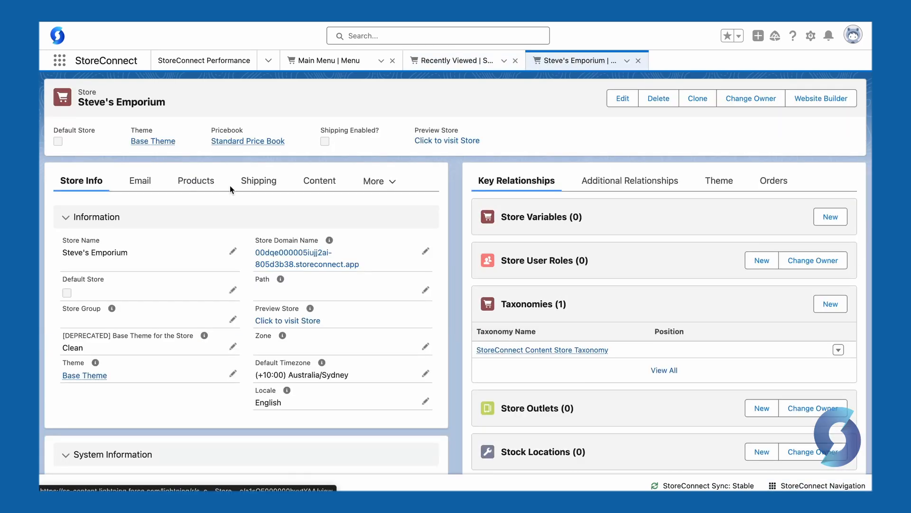
click(315, 187)
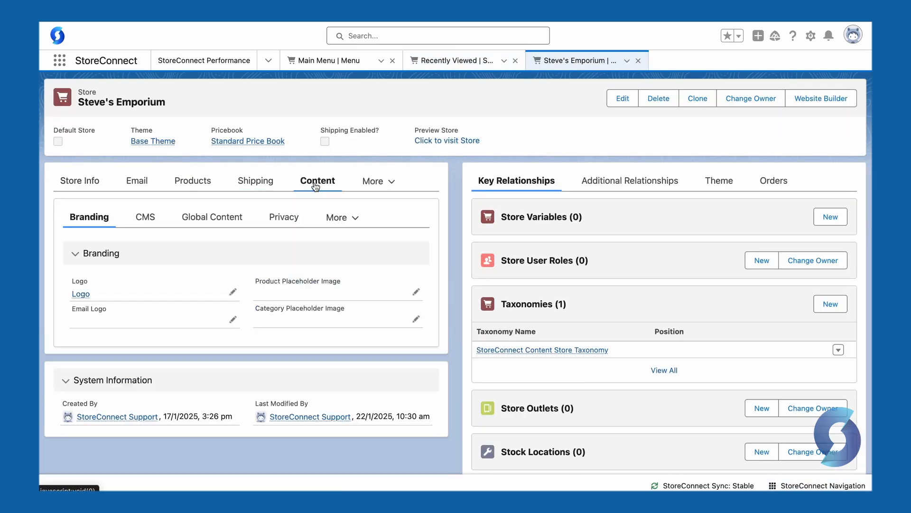
click(145, 220)
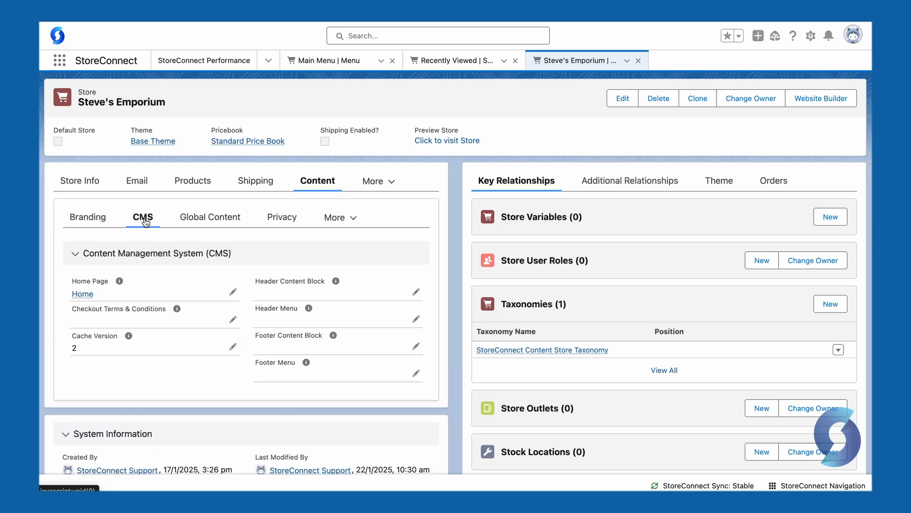
- Set the store's Header Menu to Main Menu in its CMS content settings and save the store
click(416, 320)
click(366, 338)
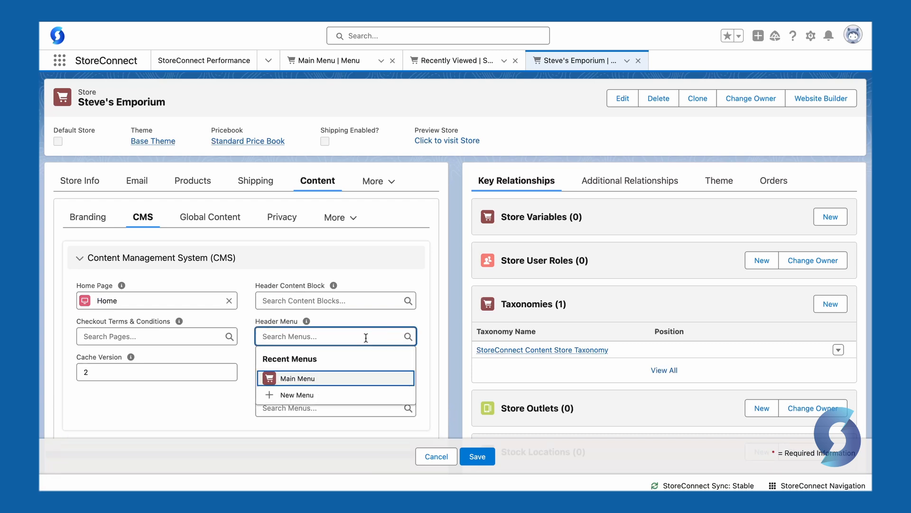
click(304, 379)
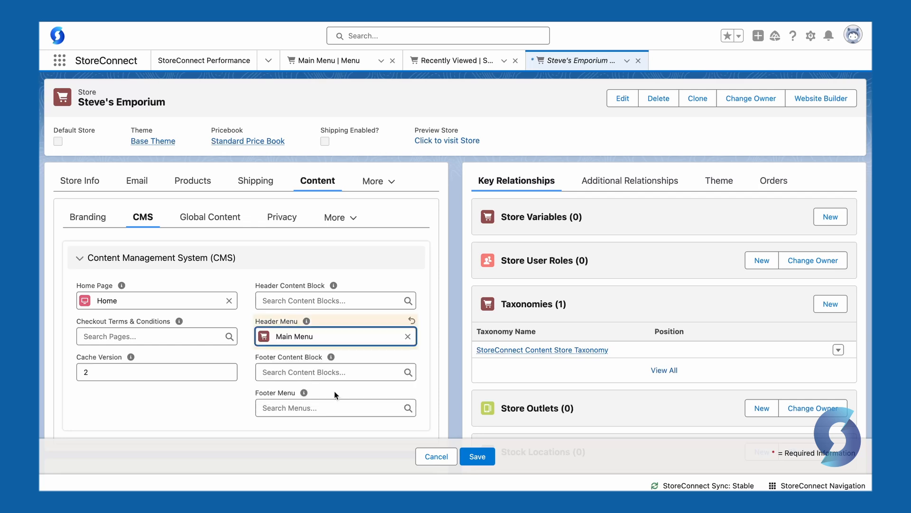
click(469, 458)
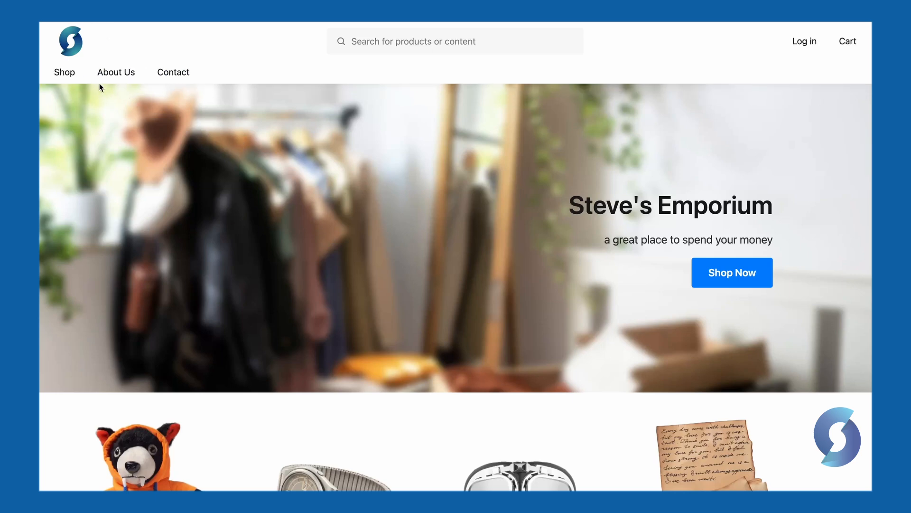
- Check the storefront's header menu by visiting the Shop, About Us and Contact pages in turn
click(69, 75)
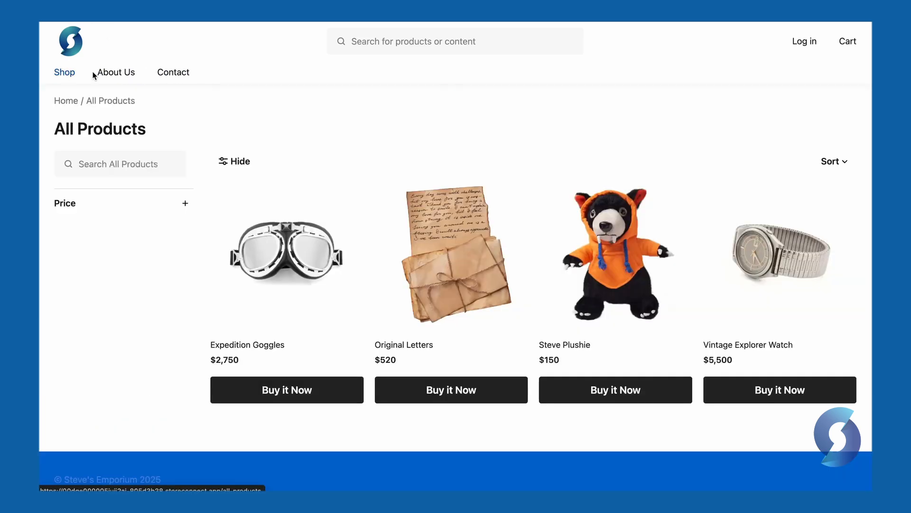
click(114, 76)
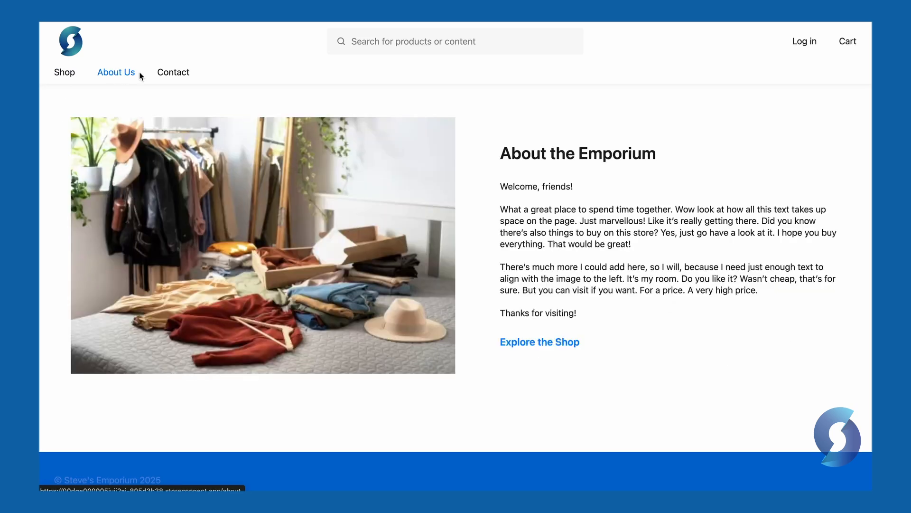
click(172, 74)
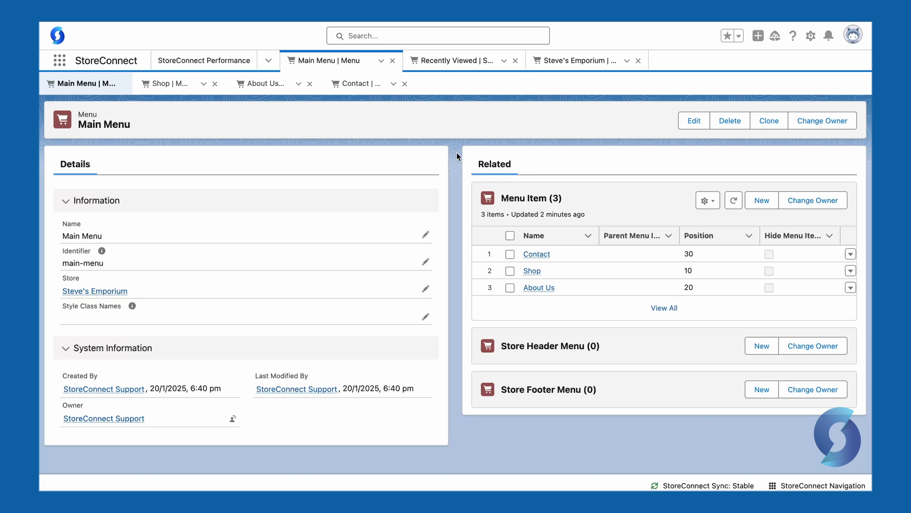
- Open the Contact item of the Main Menu, set its Parent Menu Item to About Us, and save it
click(537, 254)
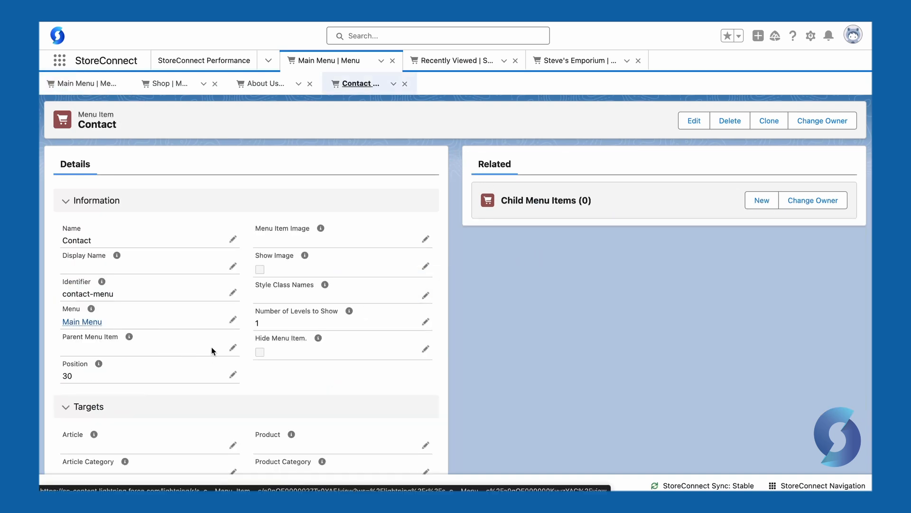
click(232, 348)
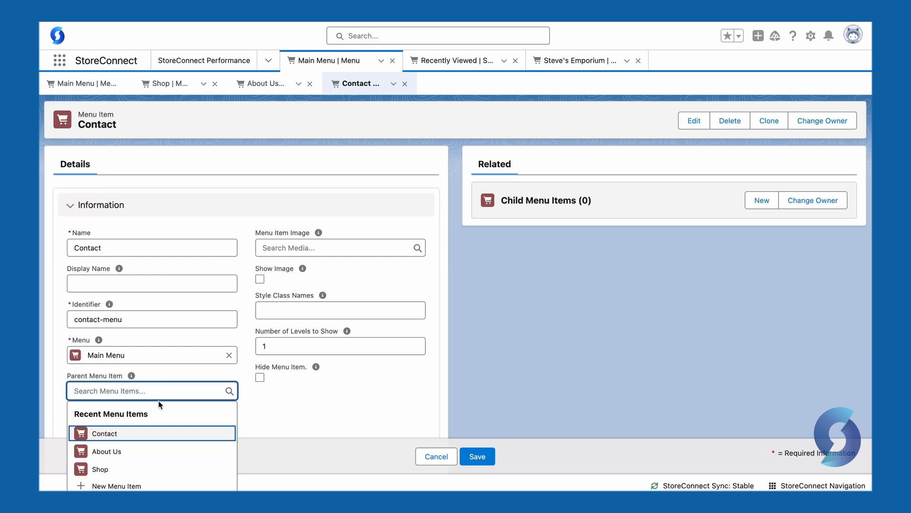
click(116, 453)
click(477, 456)
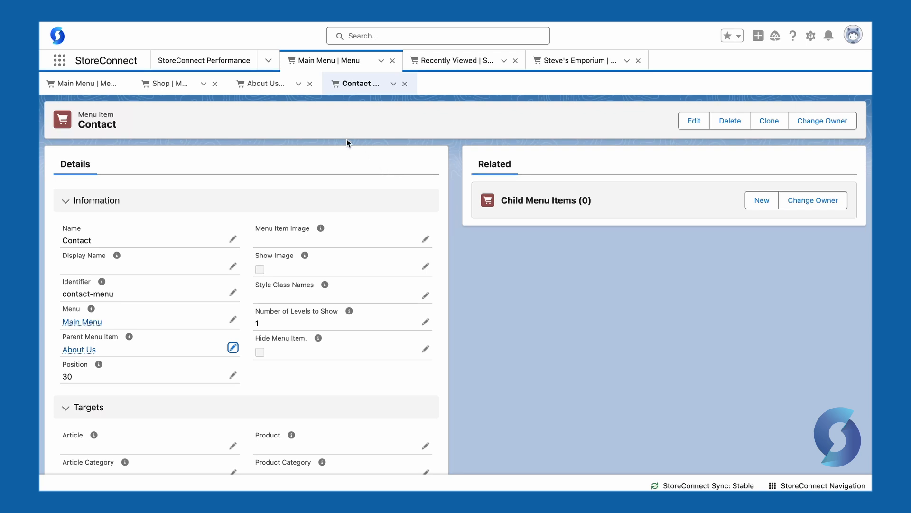
- Give the About Us menu item the style class name "dropdown", save it, and check its submenu on the storefront
click(262, 86)
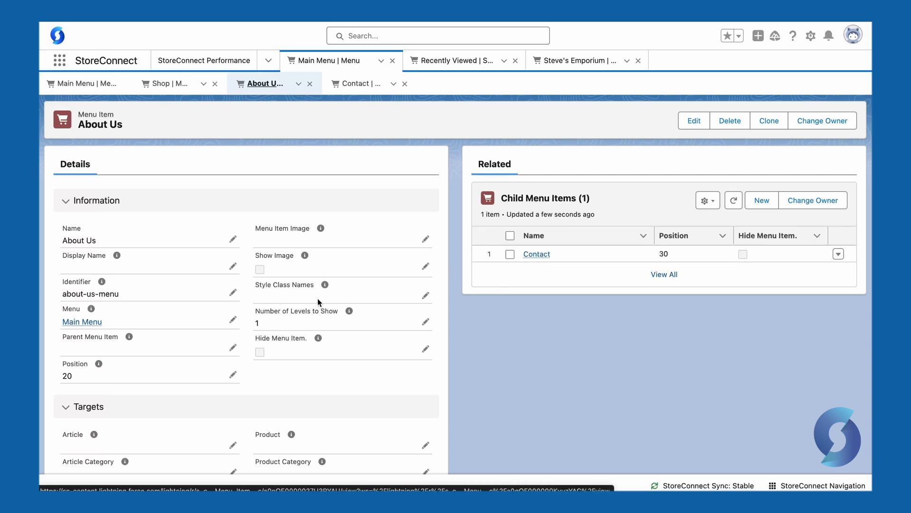
click(425, 296)
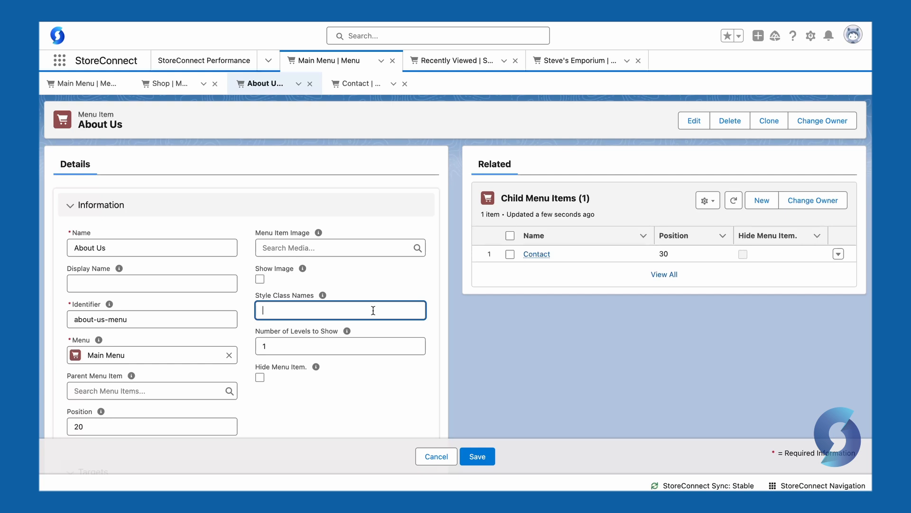
text(dropdown)
click(476, 457)
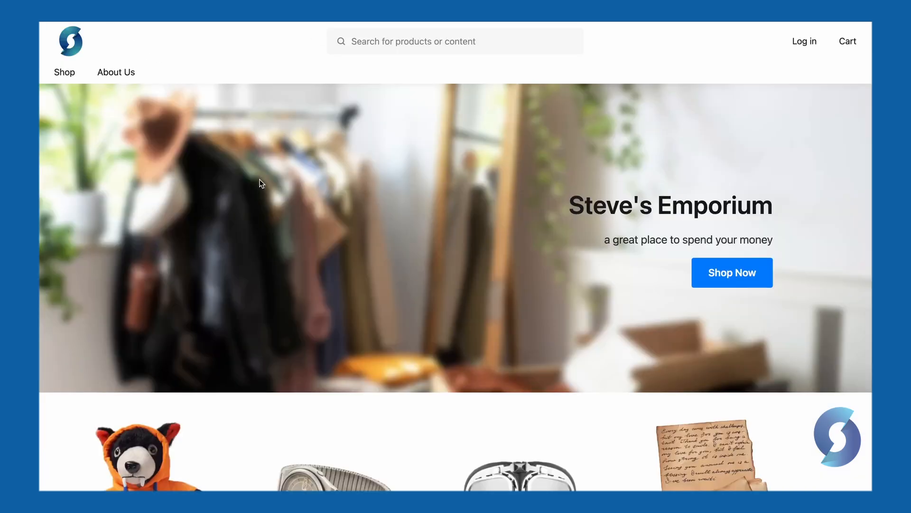
mouse_move(118, 77)
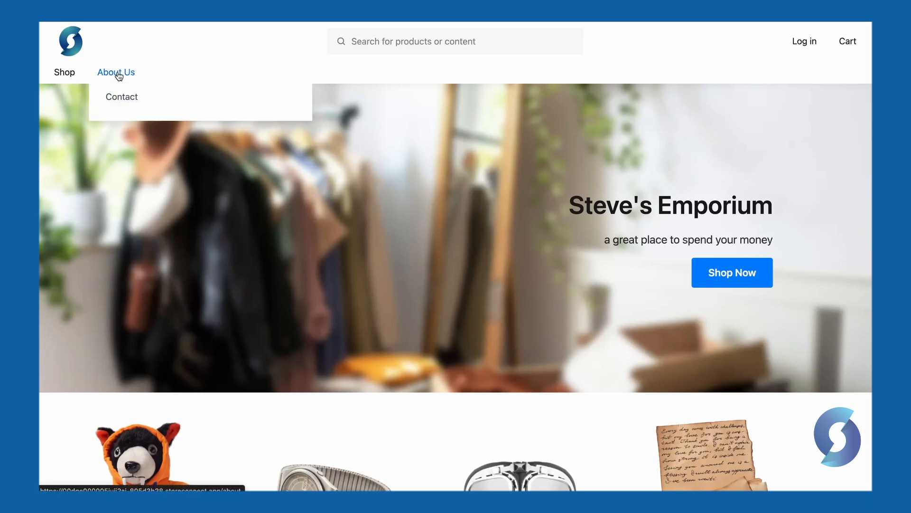